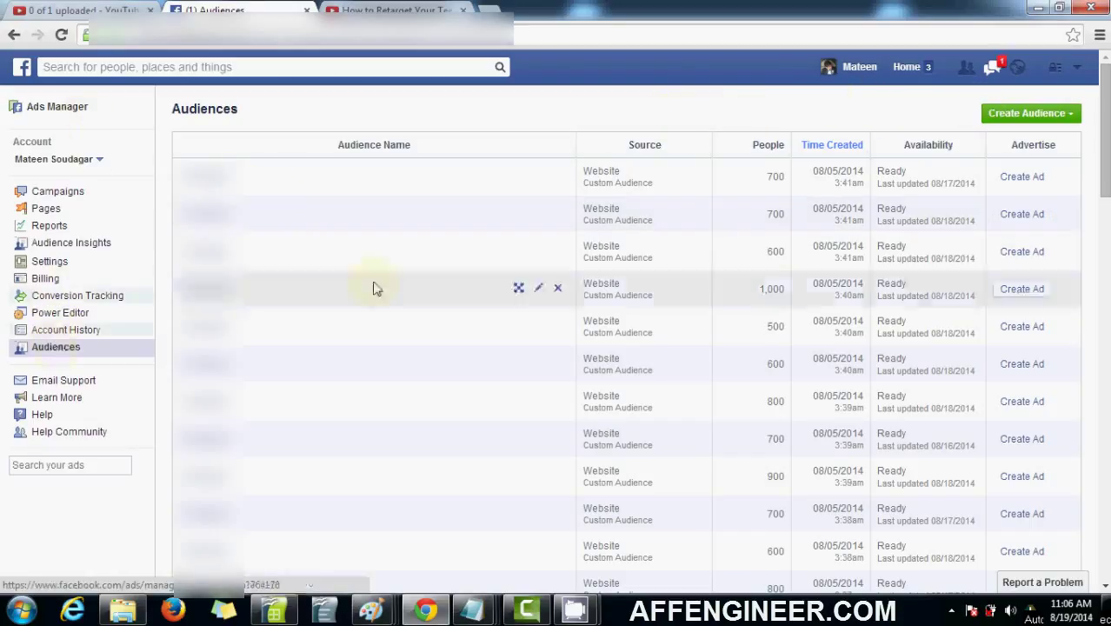
pyautogui.click(1017, 120)
pyautogui.click(1030, 136)
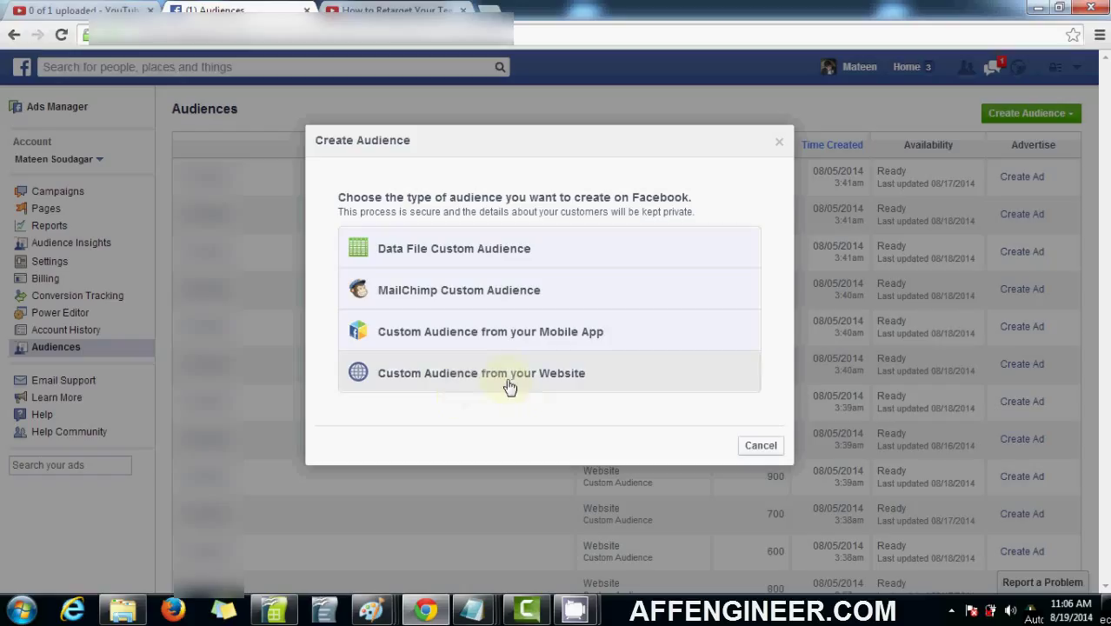
pyautogui.click(514, 387)
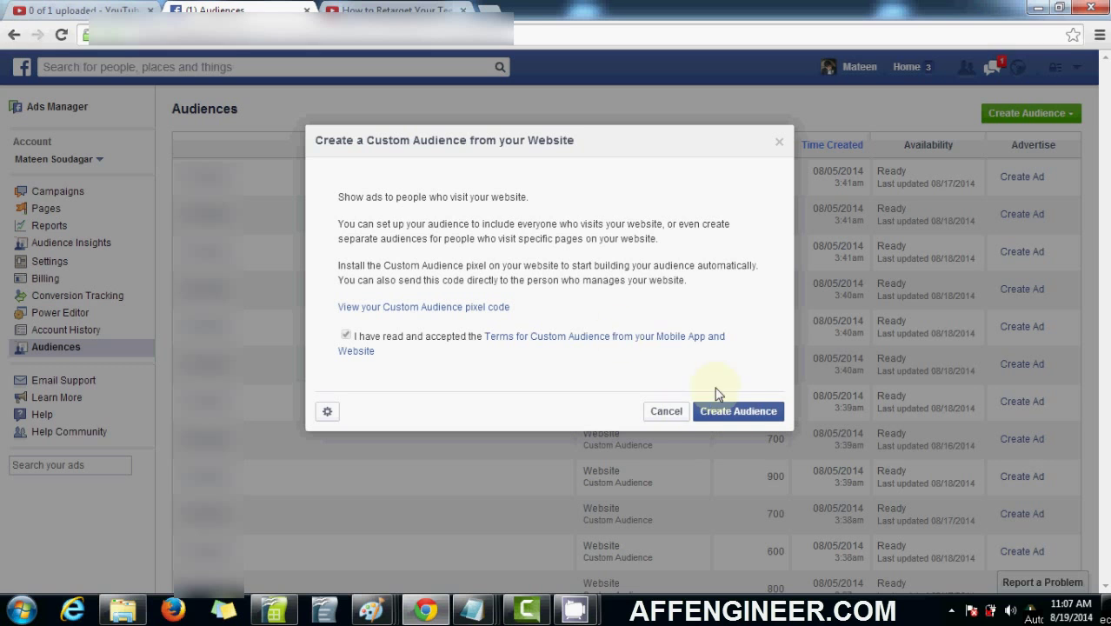
# Start a new Custom Audience built from website traffic and accept the terms.
pyautogui.click(666, 413)
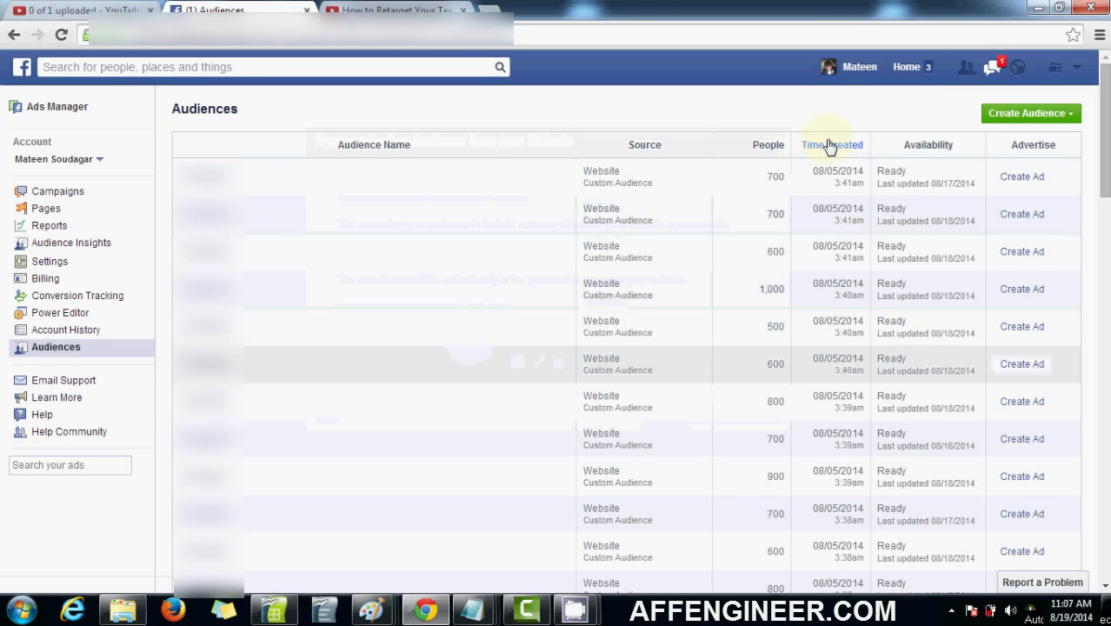
pyautogui.click(990, 114)
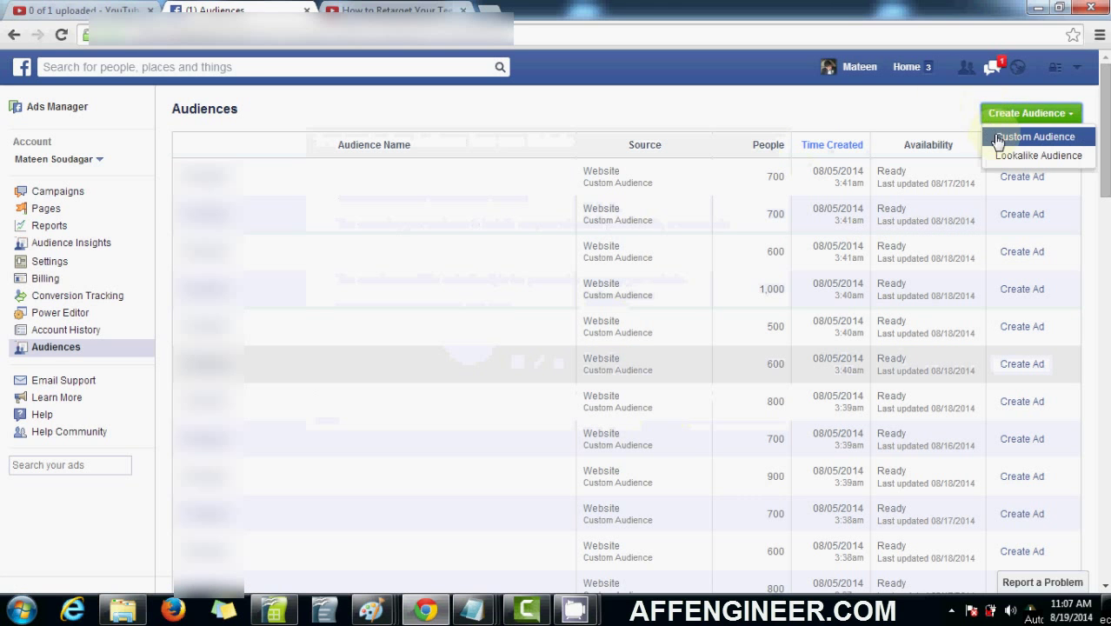
pyautogui.click(998, 142)
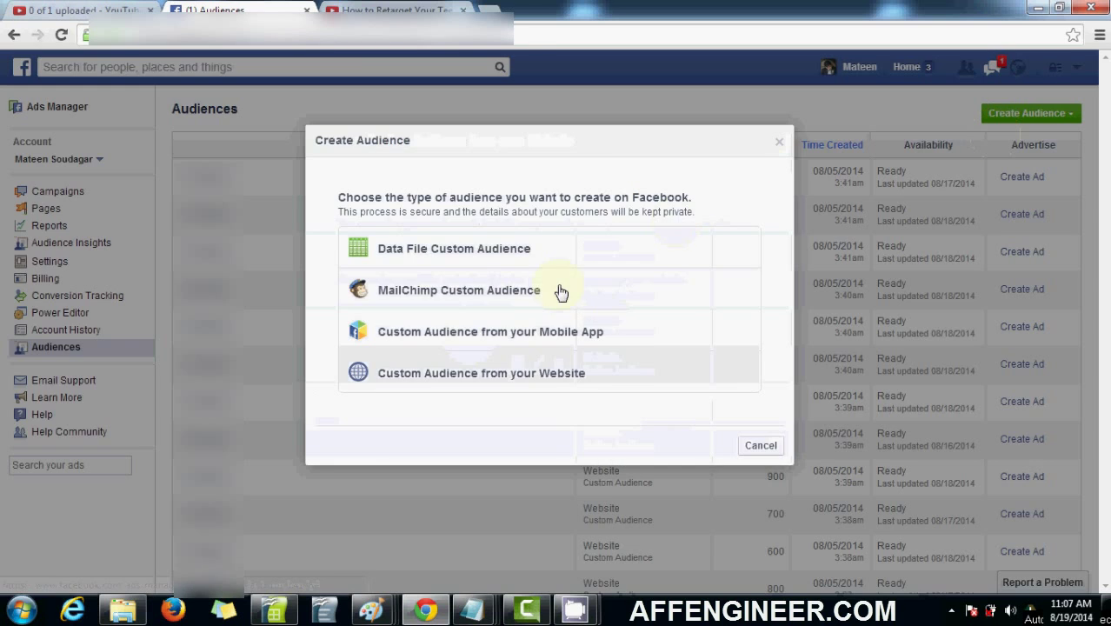
pyautogui.click(524, 372)
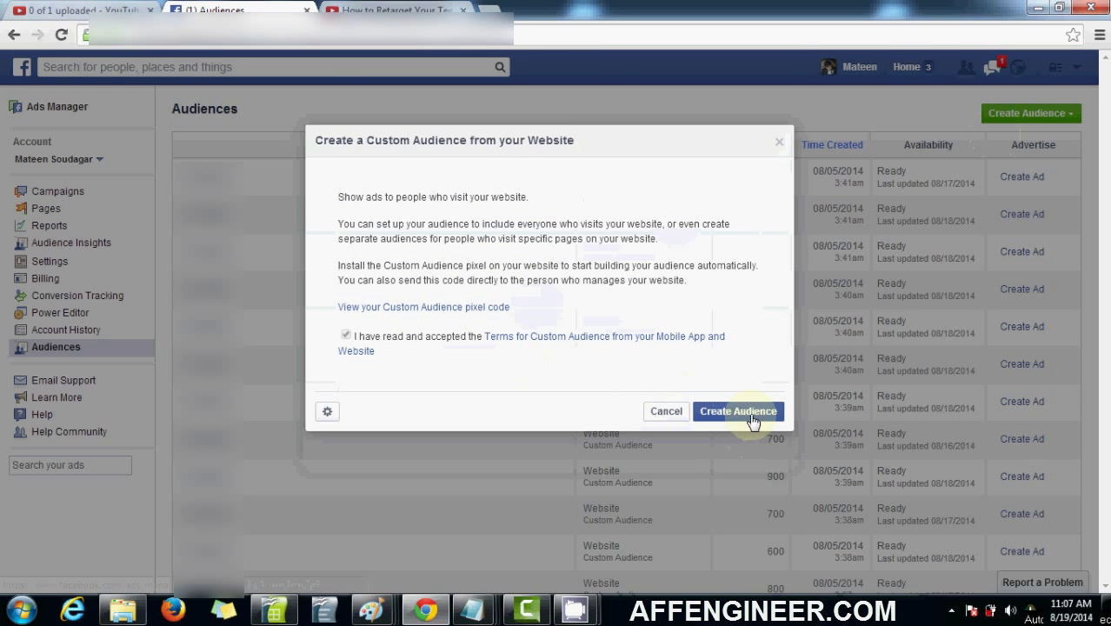
pyautogui.click(751, 415)
# Name the audience 'scottish shirt' and keep visitors for 180 days instead of 30.
pyautogui.click(565, 209)
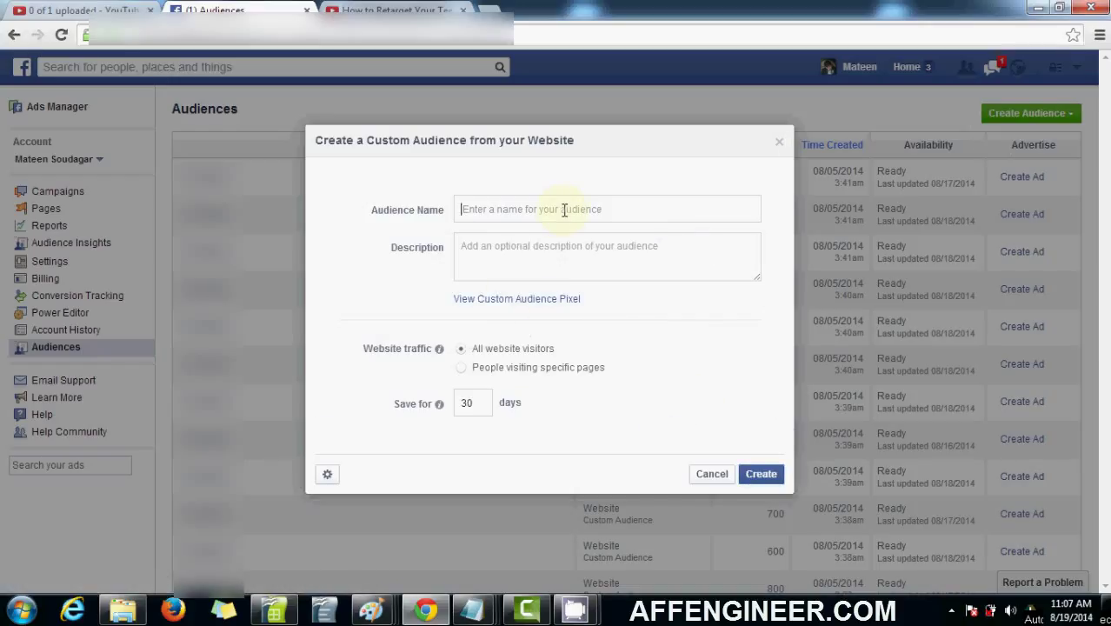
pyautogui.write('scottish shirt')
pyautogui.doubleClick(467, 402)
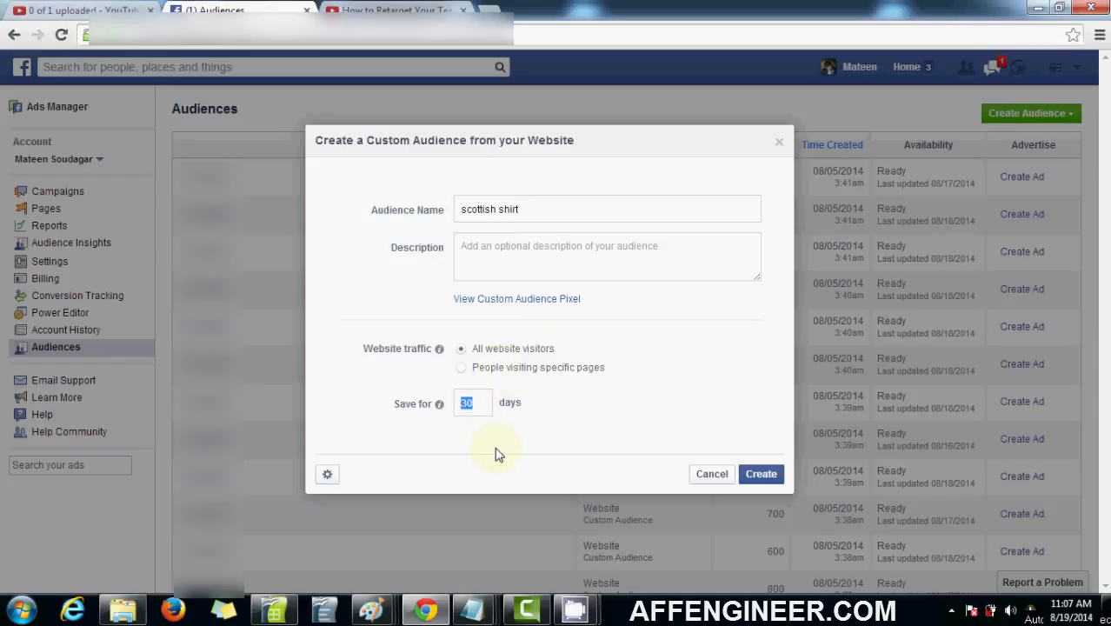
pyautogui.write('180')
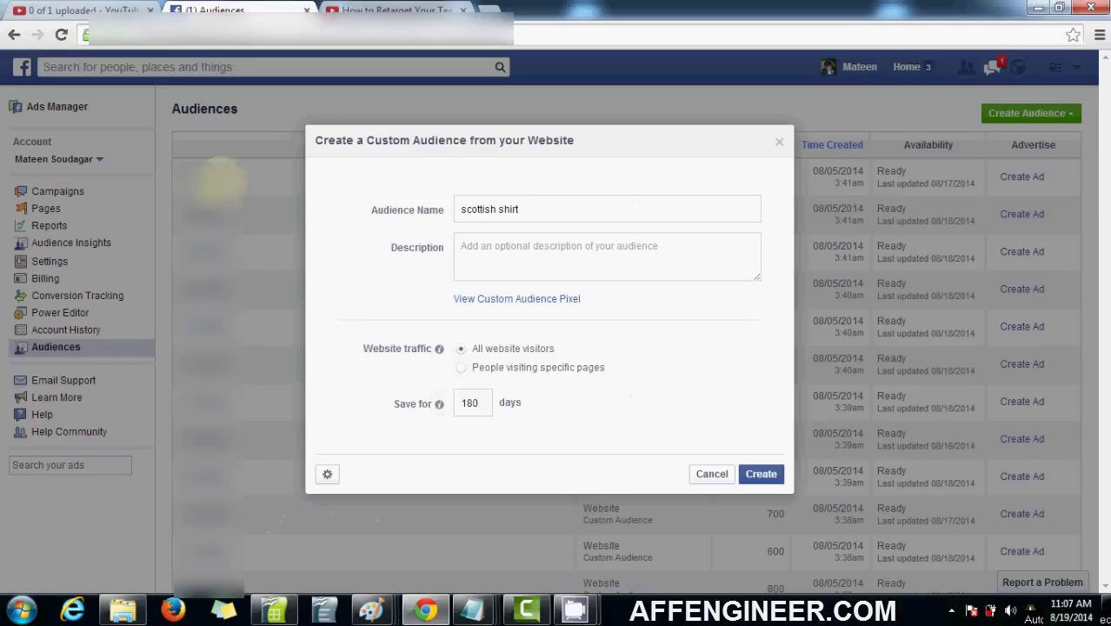
pyautogui.click(488, 412)
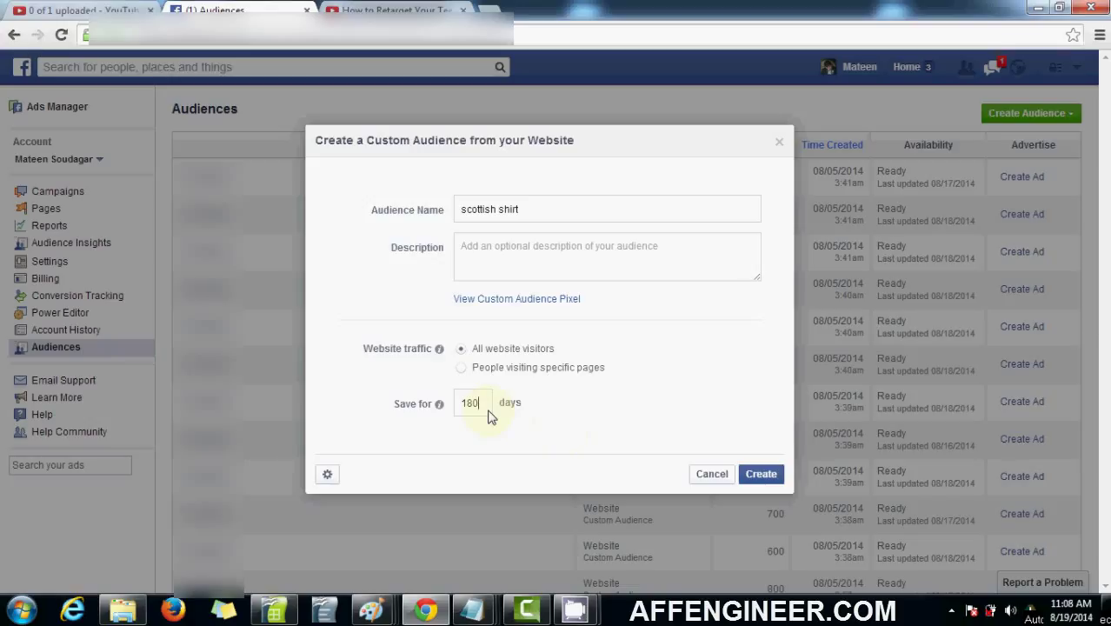
pyautogui.click(463, 372)
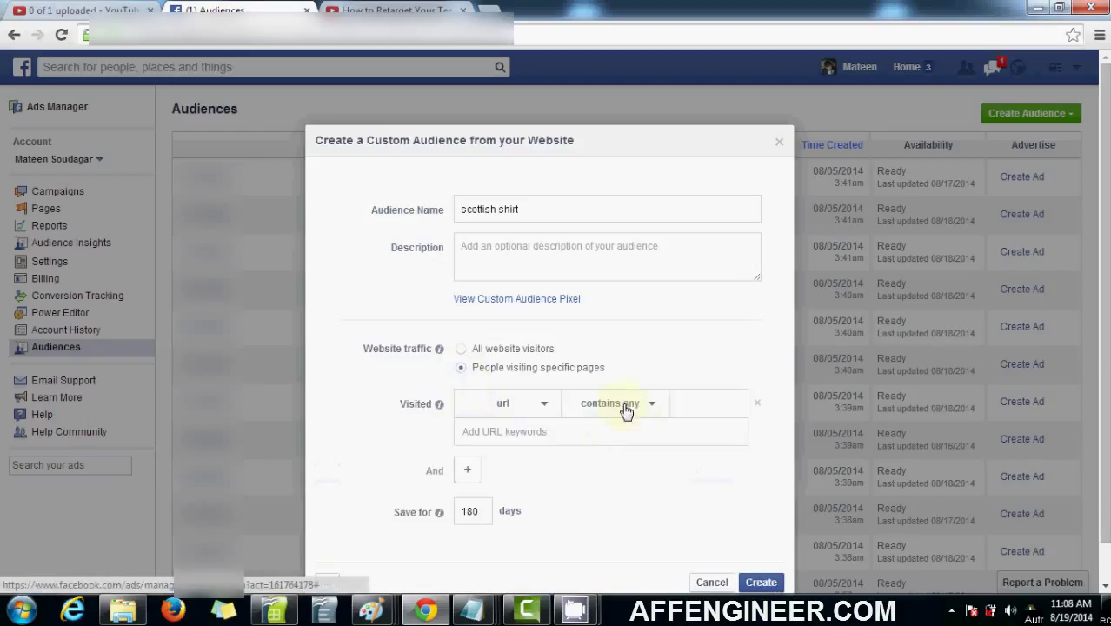
pyautogui.click(605, 432)
pyautogui.write('http://tees')
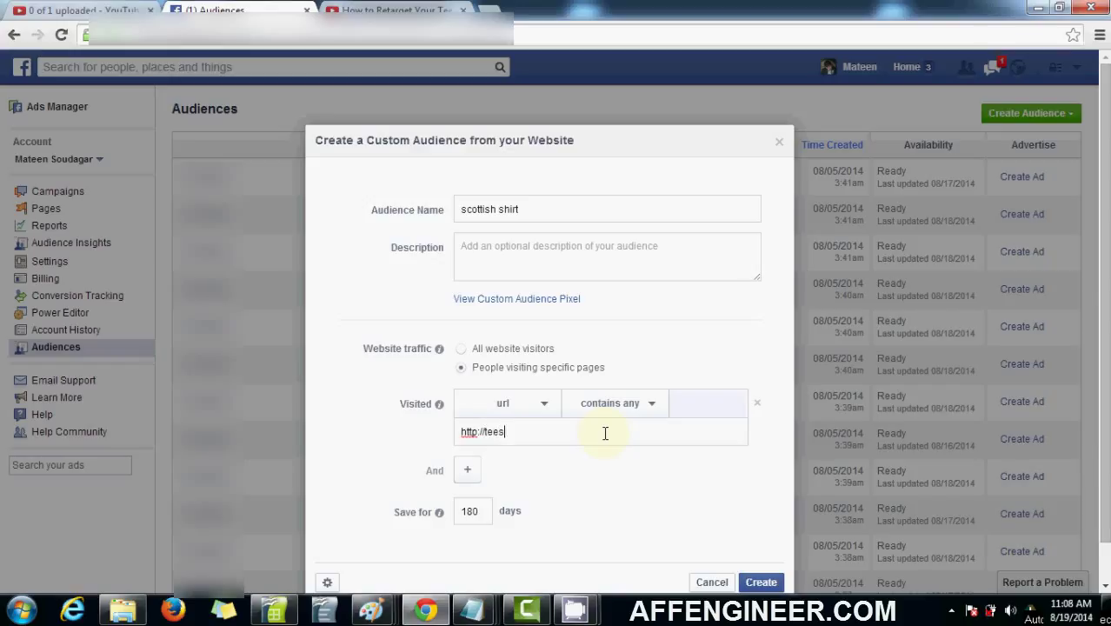
pyautogui.write('pring.com/scottish')
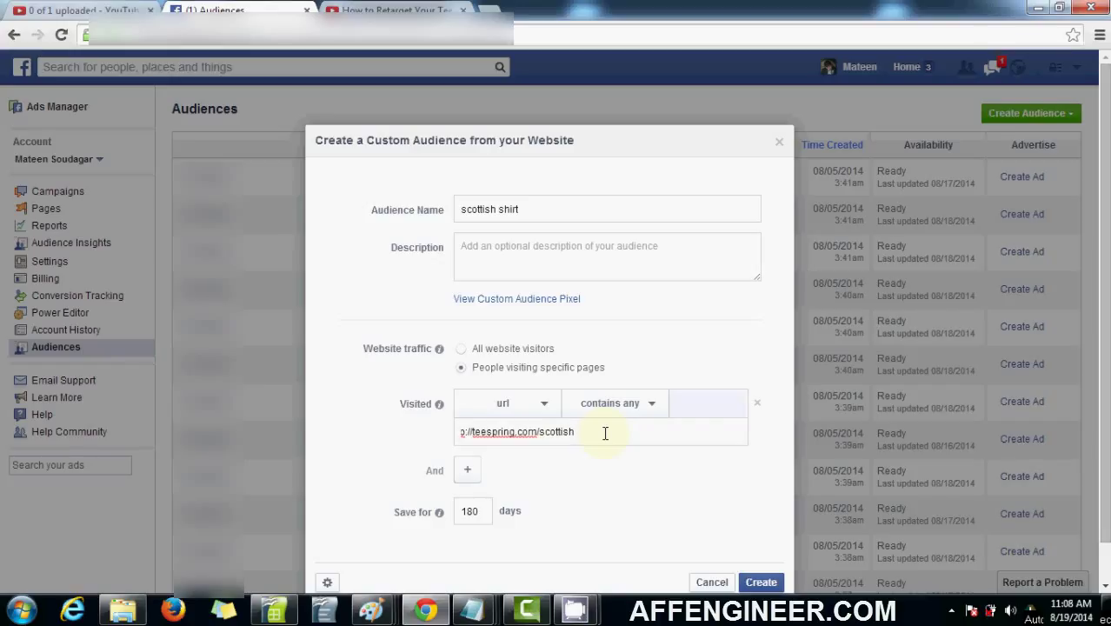
pyautogui.write('pride101')
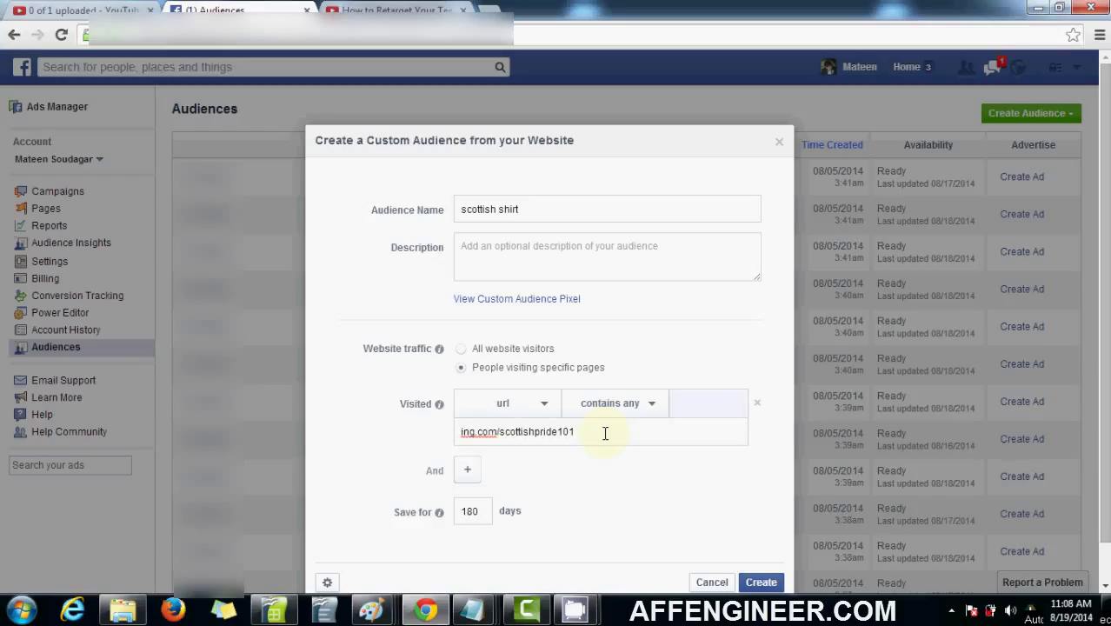
pyautogui.click(464, 470)
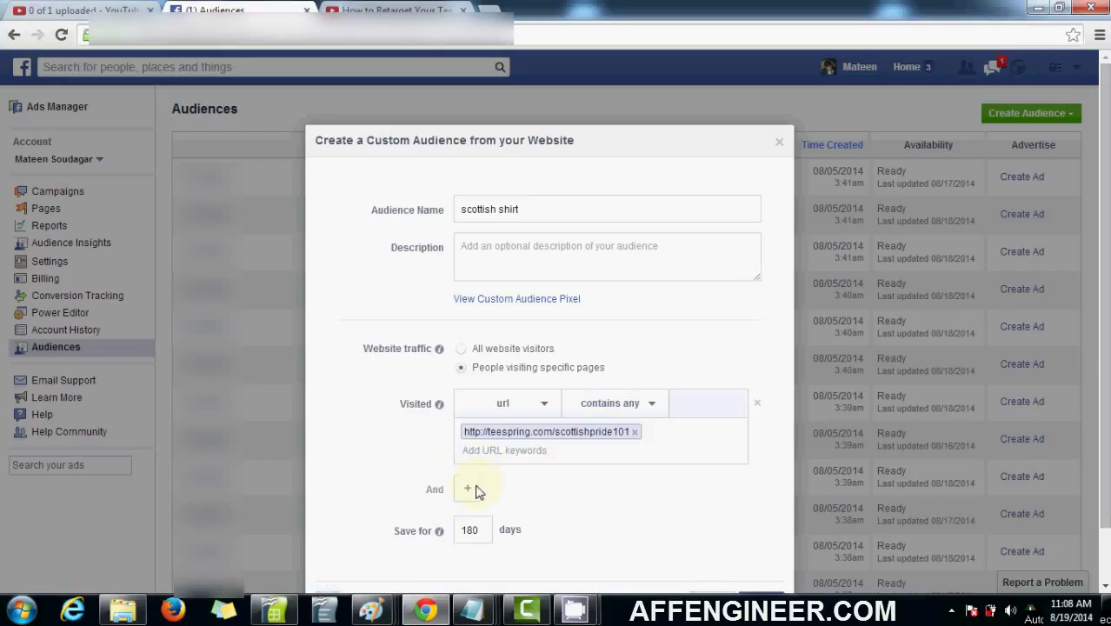
pyautogui.click(473, 499)
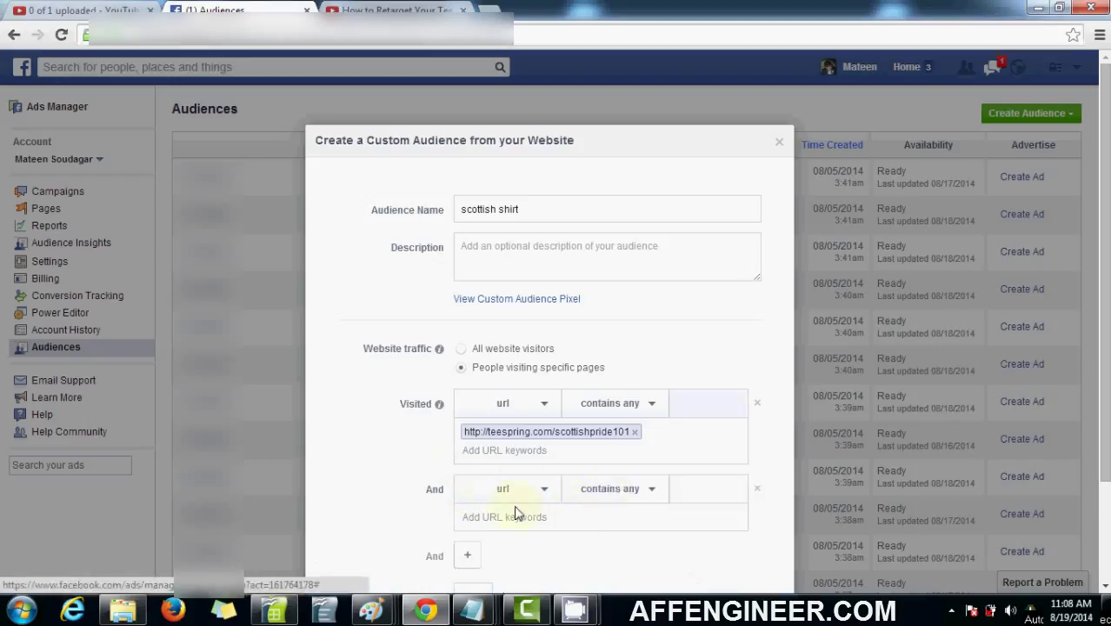
pyautogui.click(628, 504)
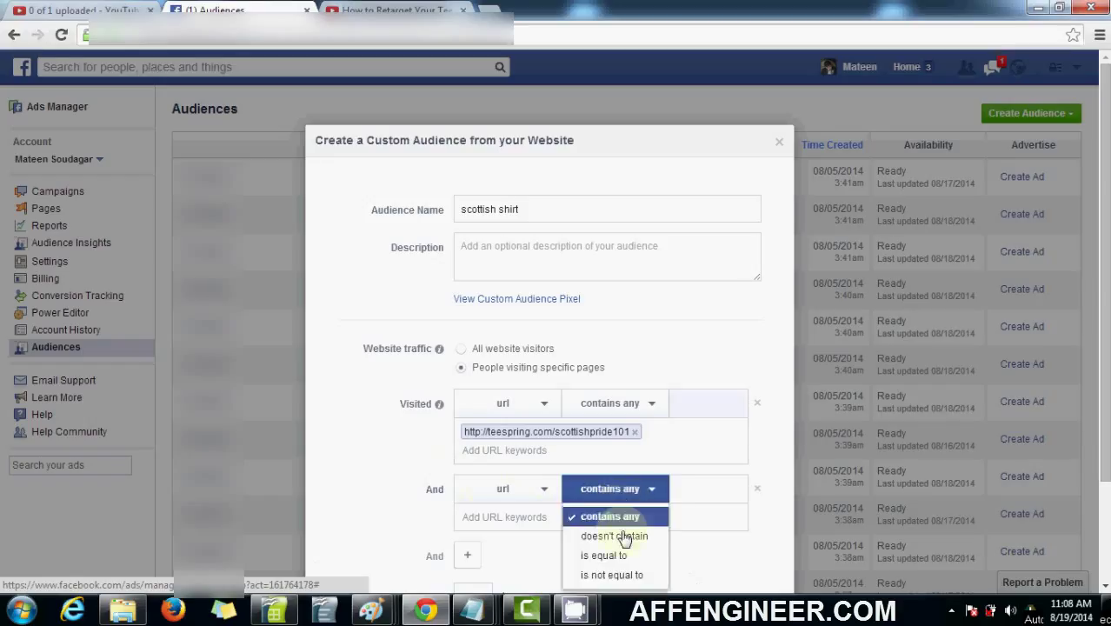
pyautogui.click(627, 532)
pyautogui.click(523, 516)
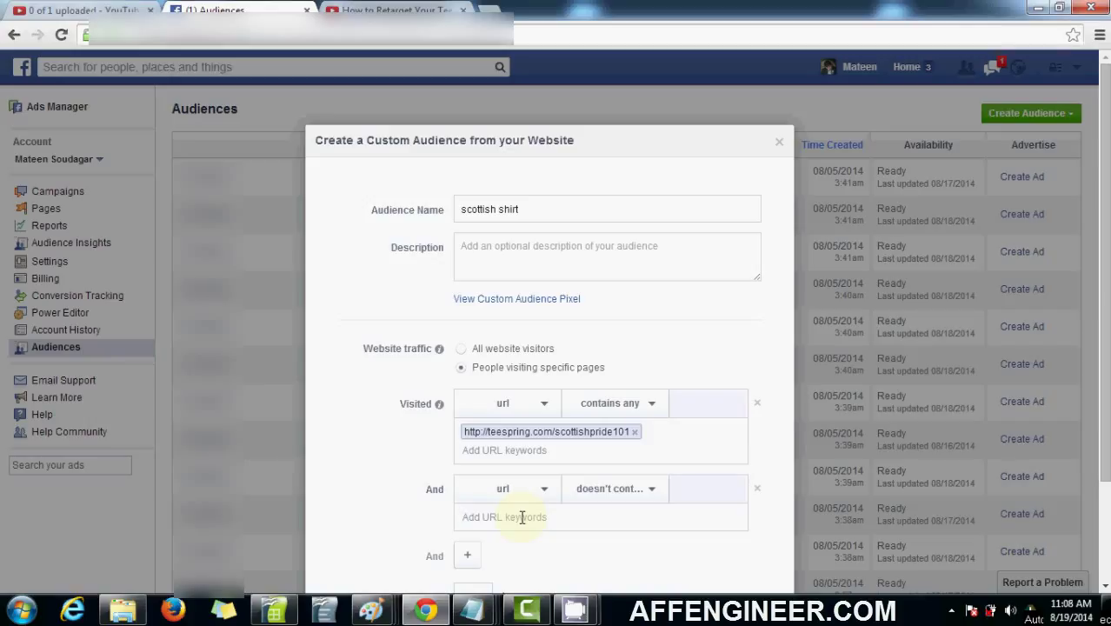
pyautogui.write('http://')
pyautogui.write('teespring.com/')
pyautogui.write('thank ')
pyautogui.write('you')
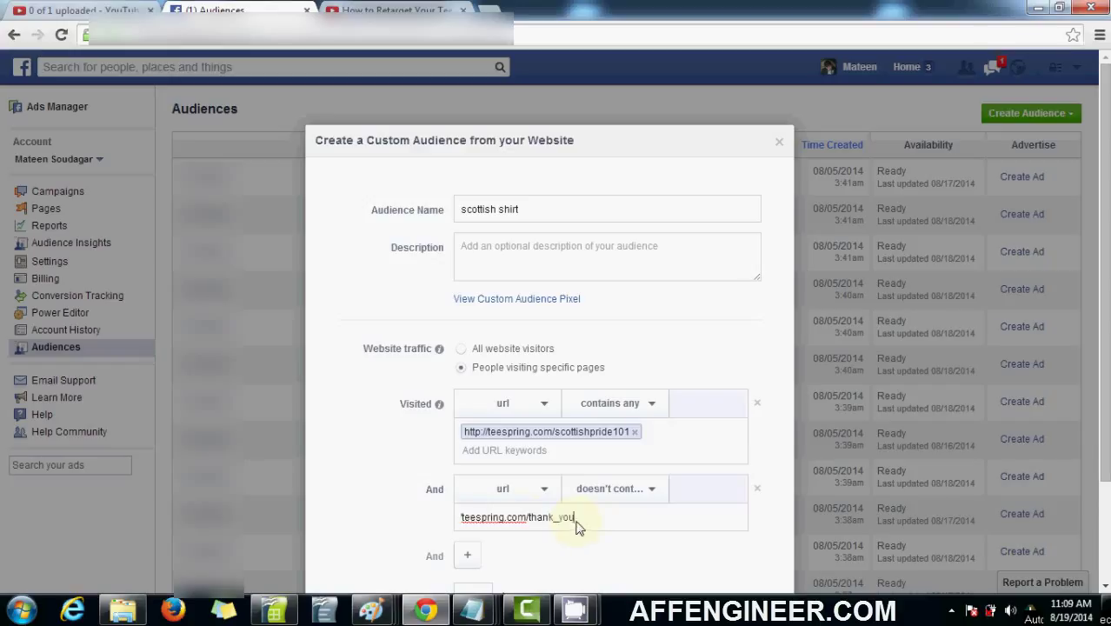
pyautogui.moveTo(574, 519); pyautogui.dragTo(462, 515)
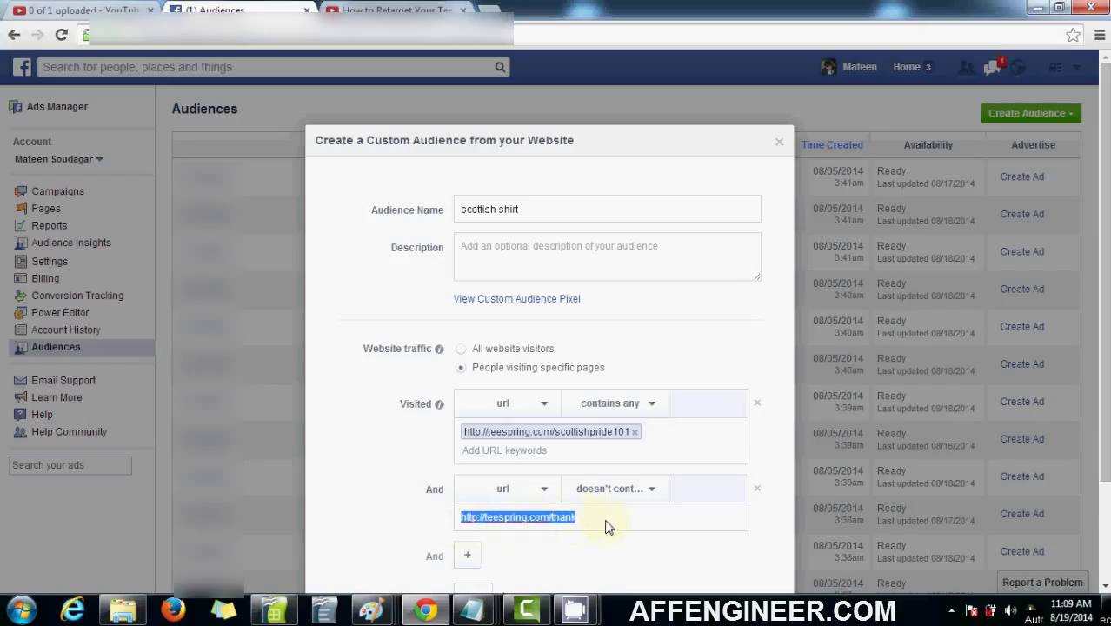
pyautogui.press('Return')
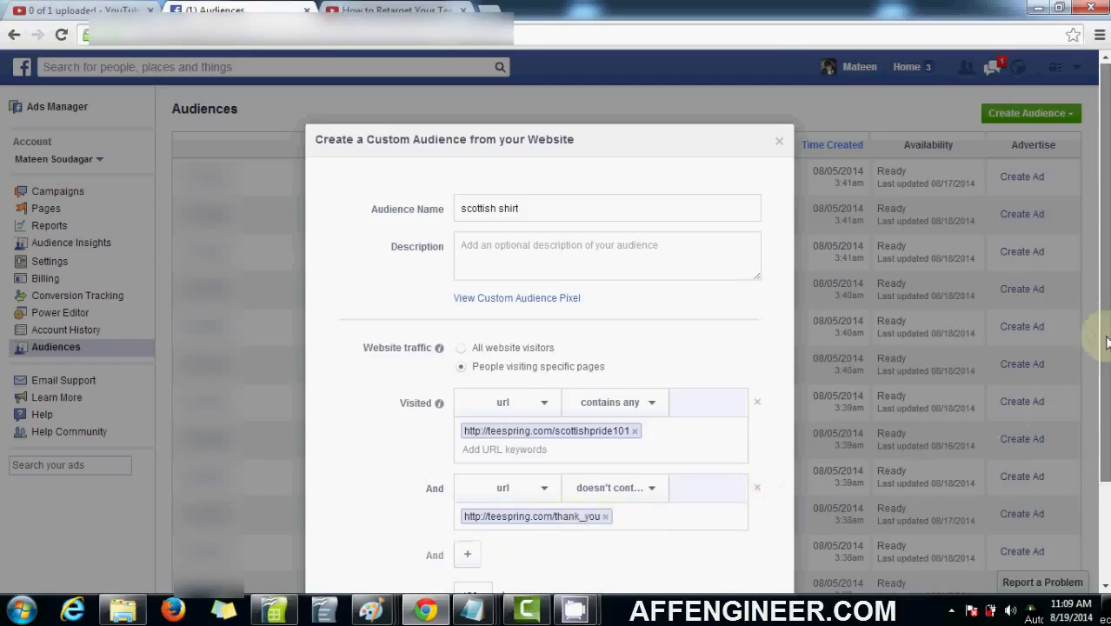
# Add a third URL rule containing the keyword teespring.com/buy/checkout.
pyautogui.scroll(-1, 1102, 402)
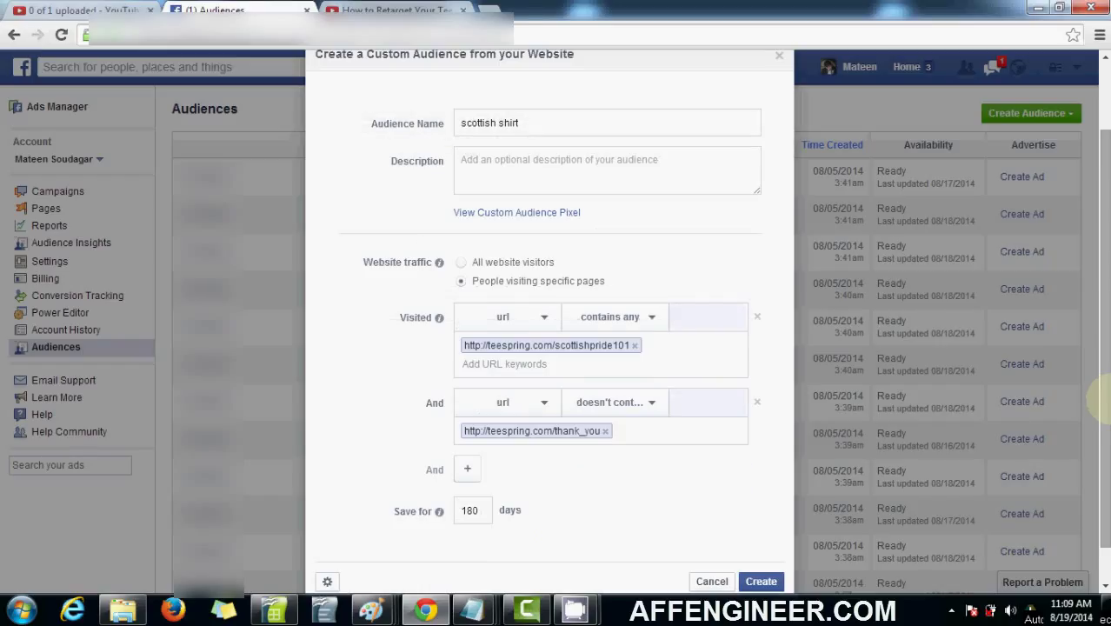
pyautogui.scroll(-1, 1102, 402)
pyautogui.click(467, 437)
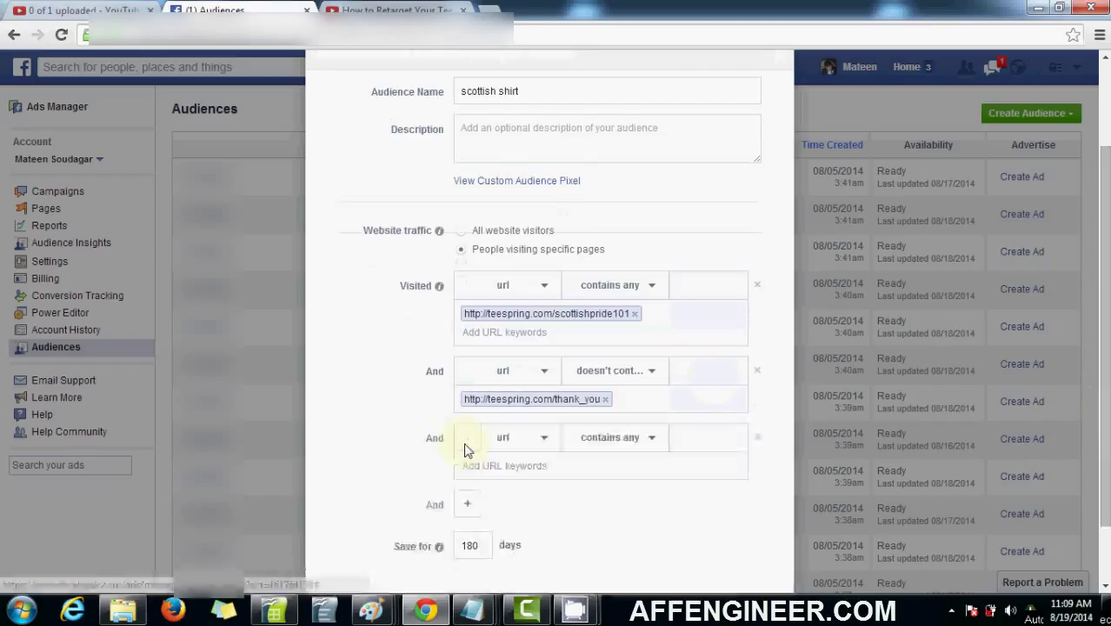
pyautogui.click(472, 465)
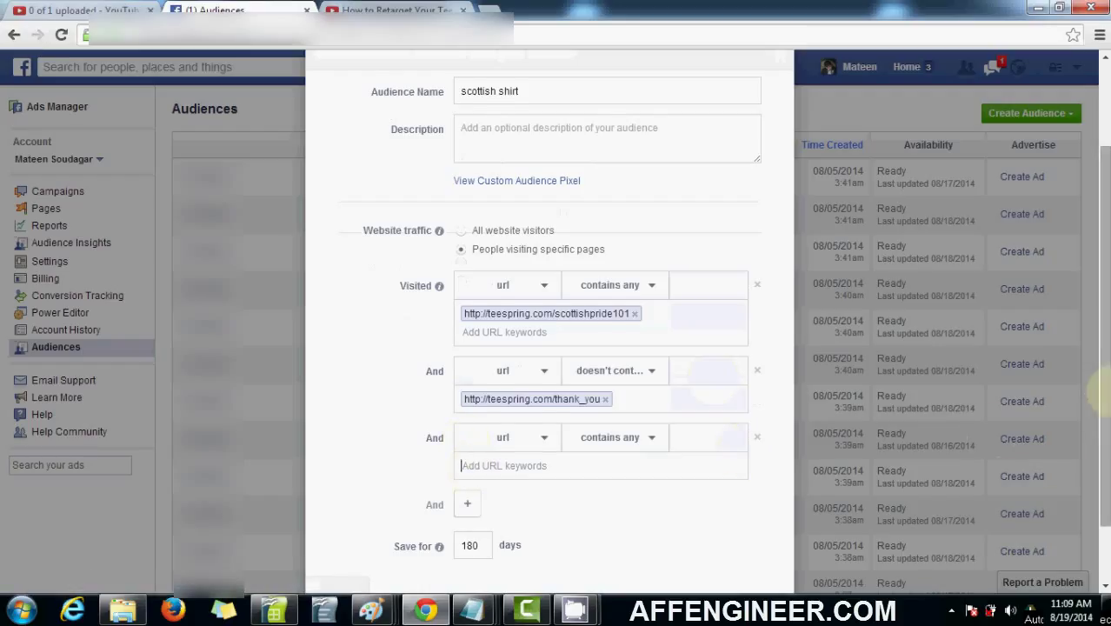
pyautogui.scroll(-1, 1105, 396)
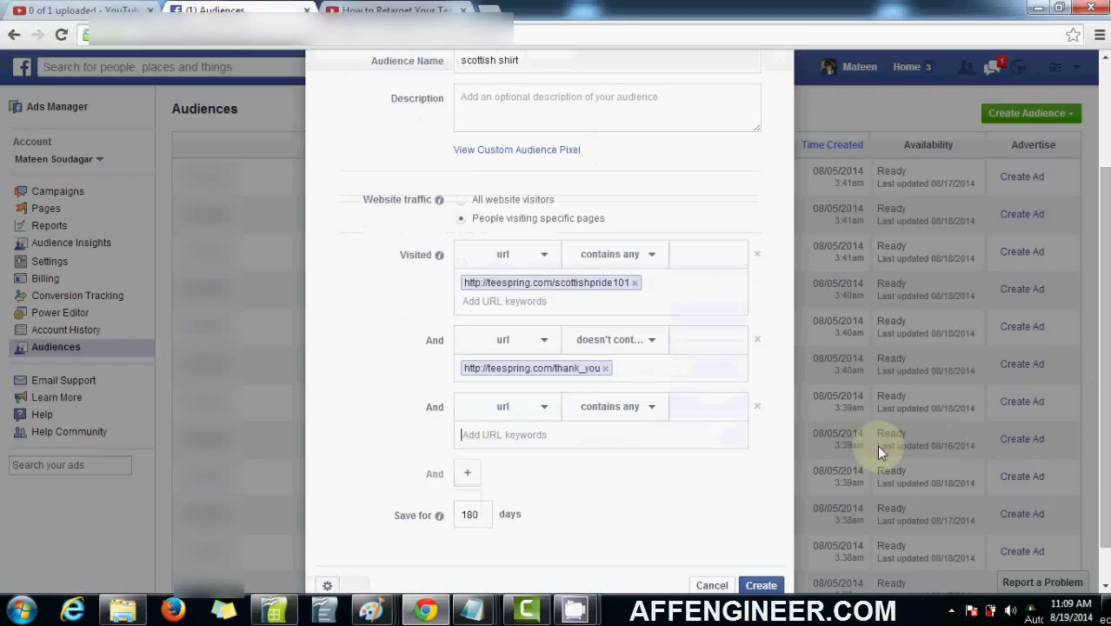
pyautogui.write('teespring')
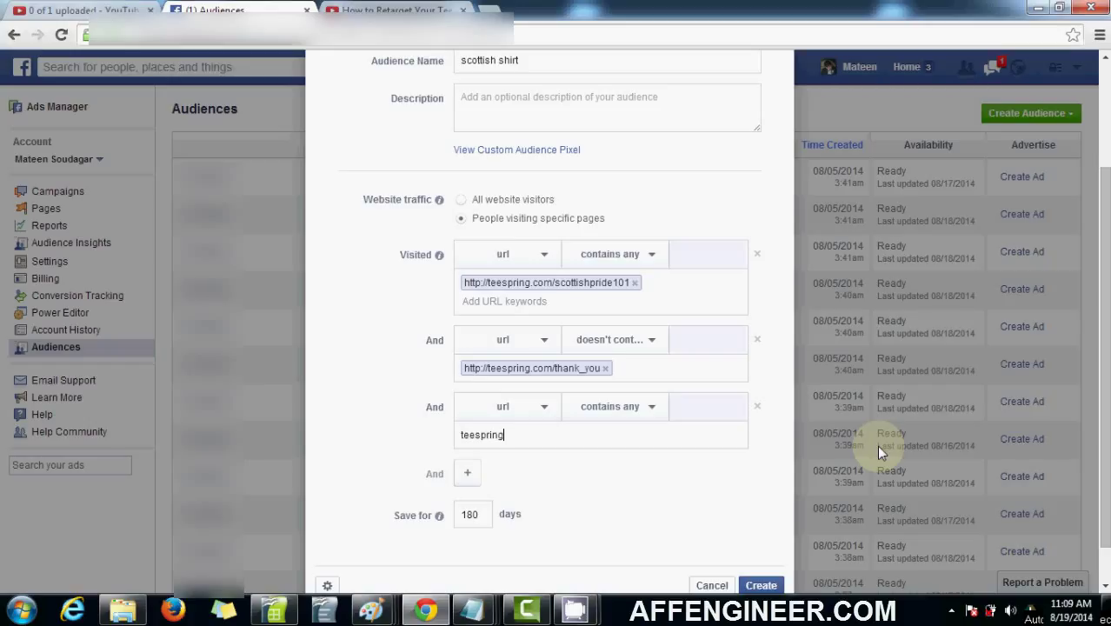
pyautogui.write('.com/buy/checkou')
pyautogui.press('BackSpace')
pyautogui.press('BackSpace')
pyautogui.write('out')
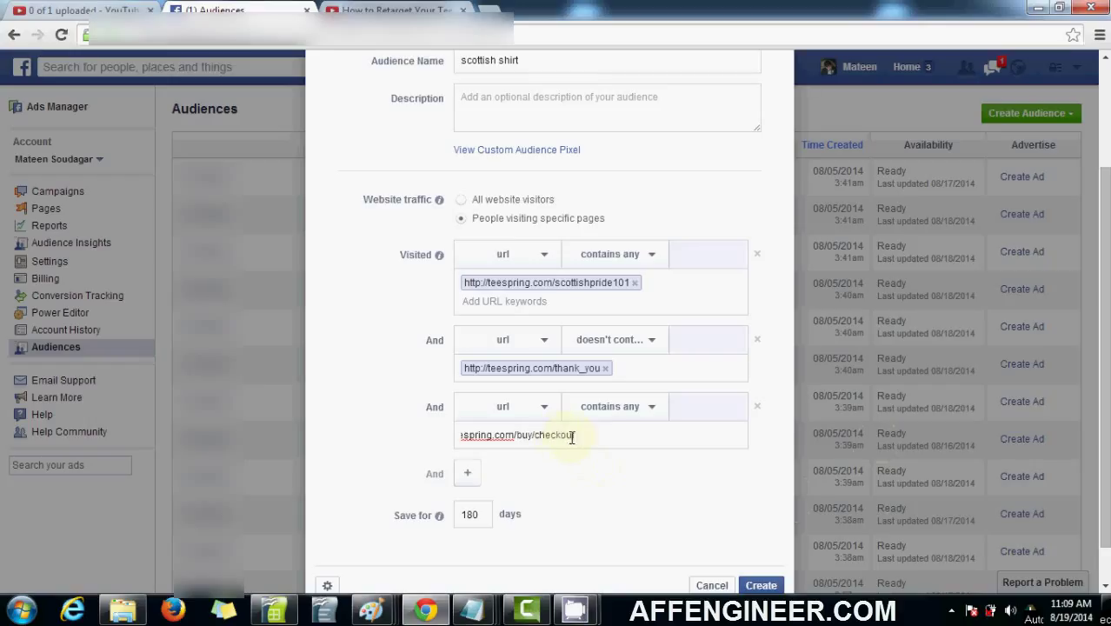
pyautogui.press('Return')
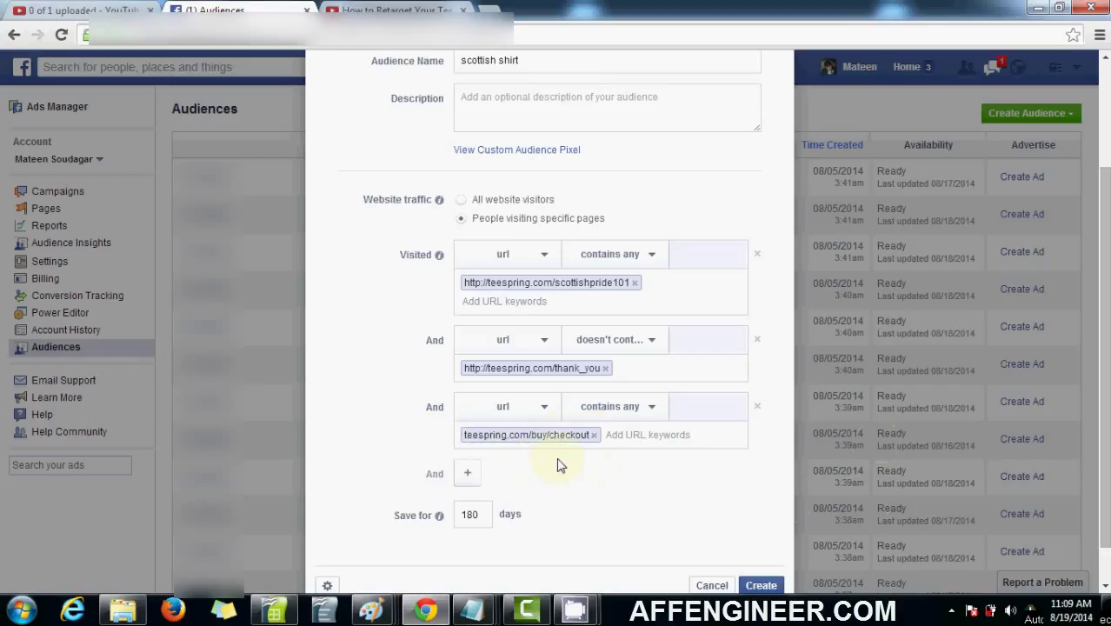